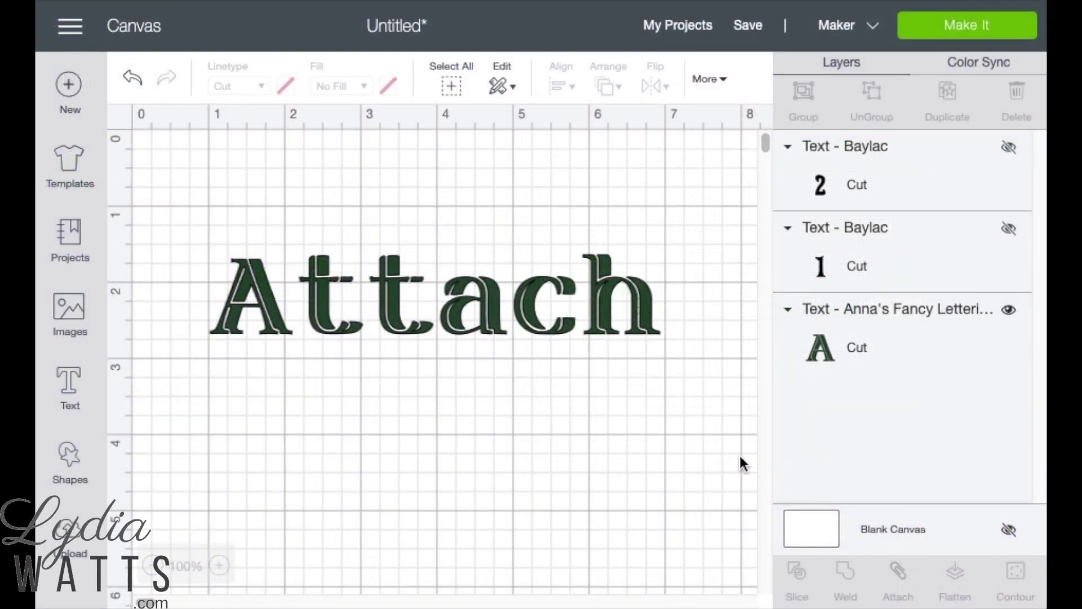
# Step: Reveal the two hidden Baylac text notes explaining Attach beneath the title
pyautogui.click(1009, 231)
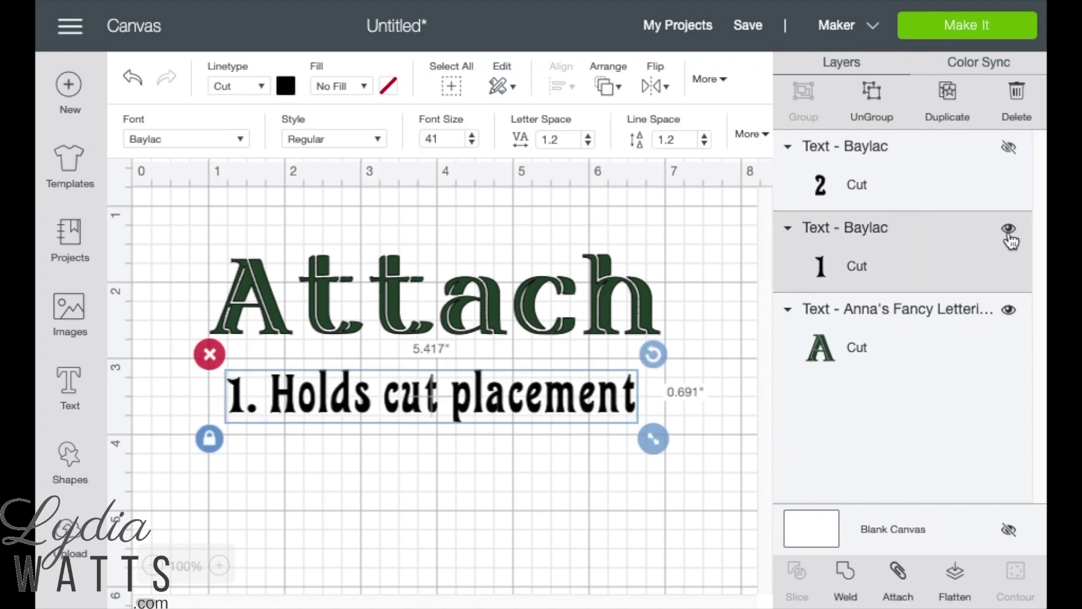
pyautogui.click(1009, 149)
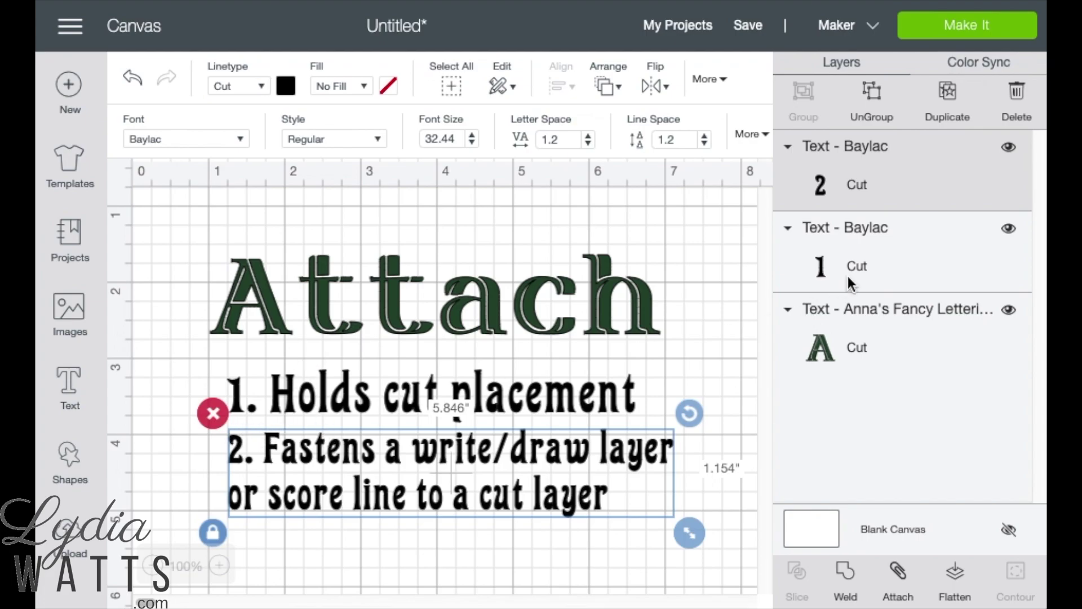
# Step: Hide both Baylac notes and ungroup the Attach title into separate letters
pyautogui.click(1009, 148)
pyautogui.click(1009, 229)
pyautogui.click(902, 333)
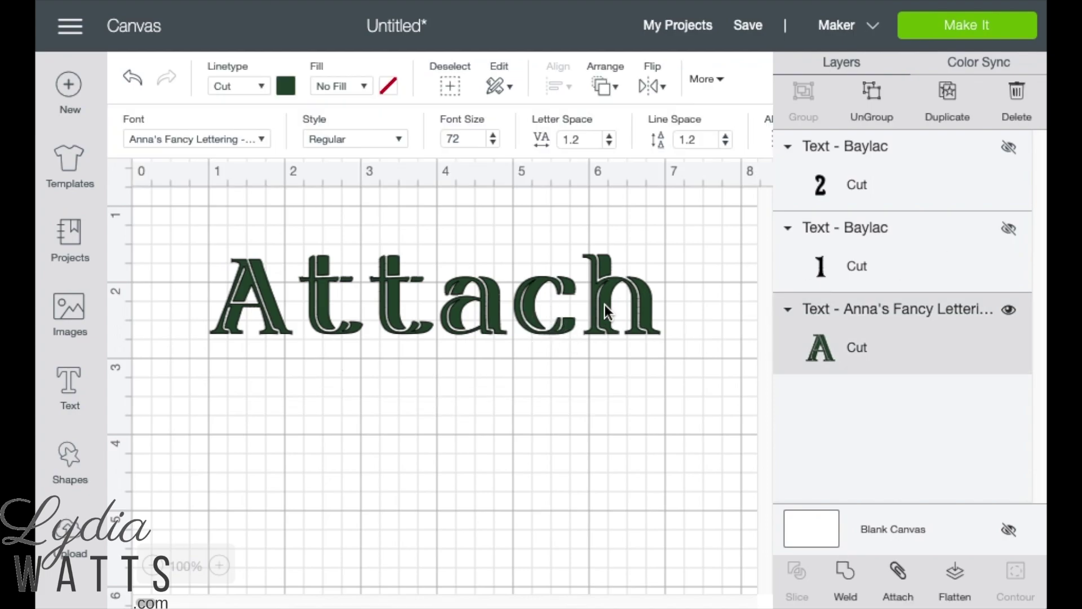
pyautogui.click(872, 96)
# Step: Preview the unattached letters on the mat, scrambled as 'httAca', then return to the canvas
pyautogui.click(742, 245)
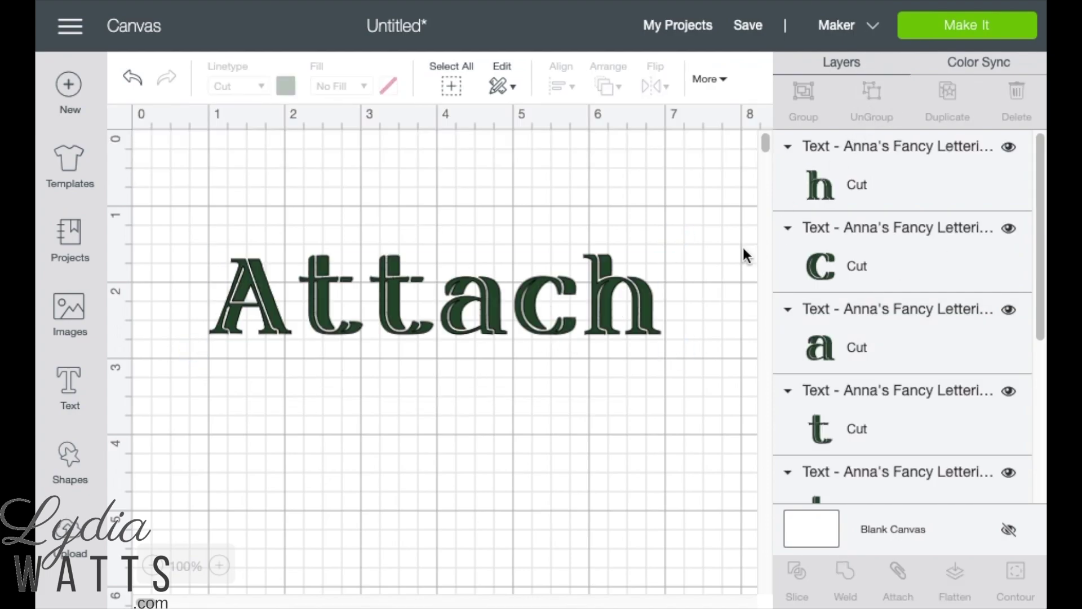
pyautogui.click(573, 297)
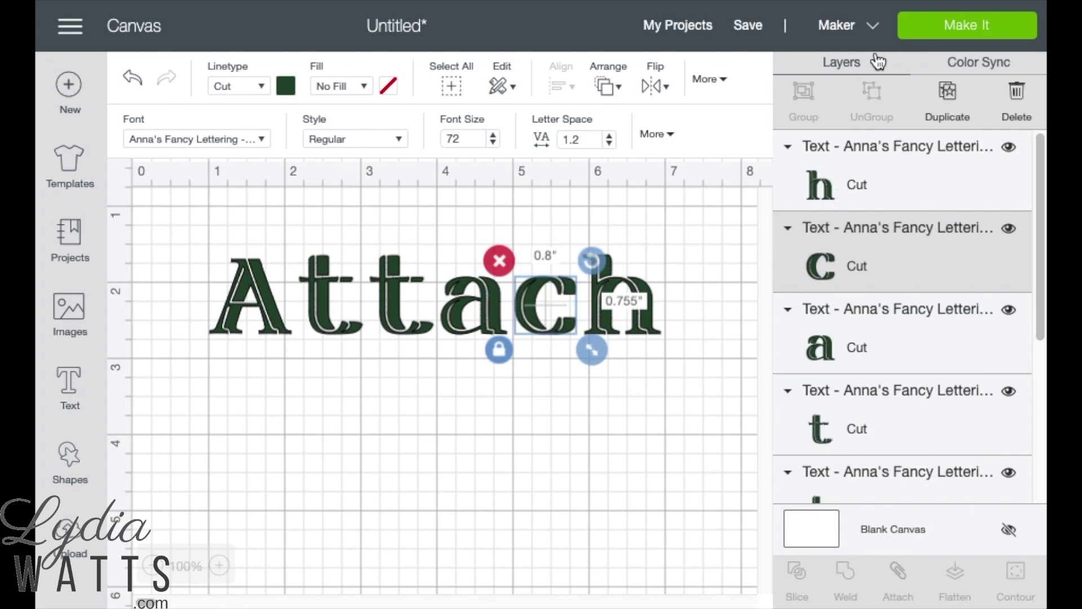
pyautogui.click(967, 28)
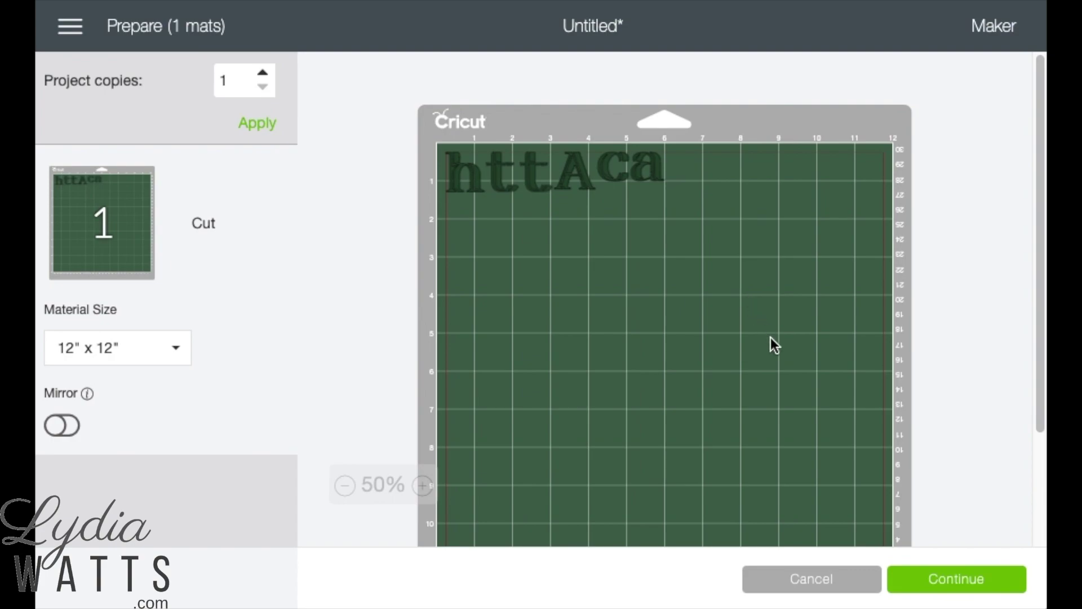
pyautogui.click(811, 580)
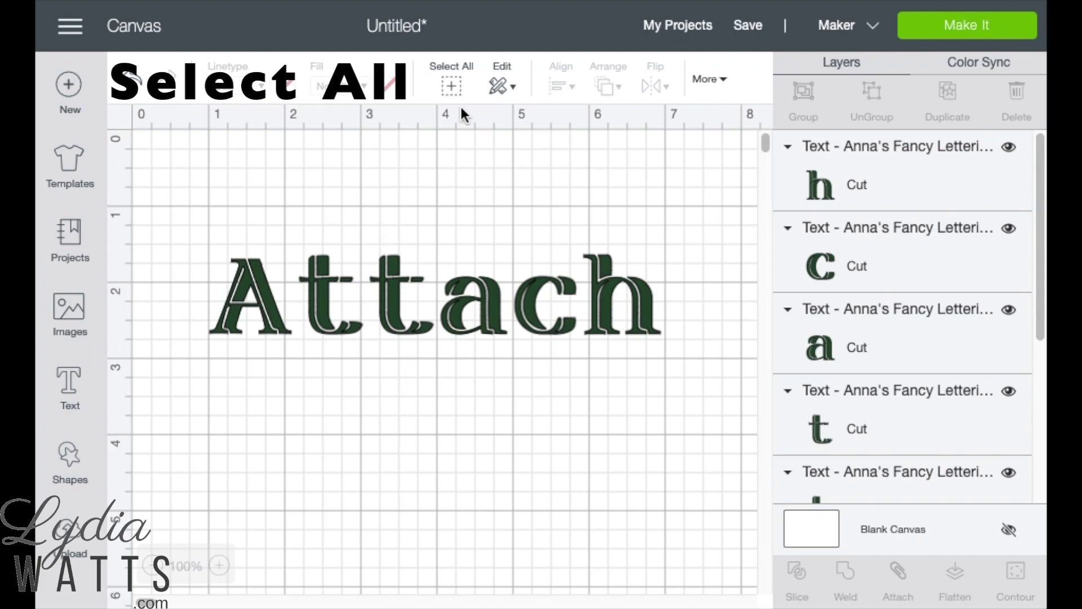
# Step: Try selecting all the Attach letters on the canvas, then clear the selection
pyautogui.click(451, 87)
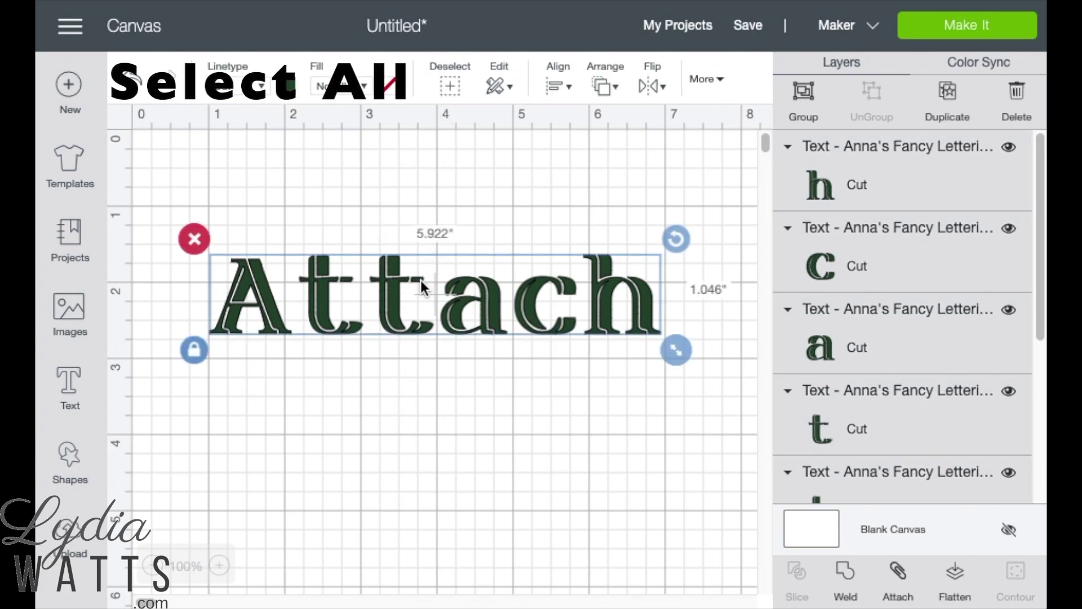
pyautogui.click(416, 453)
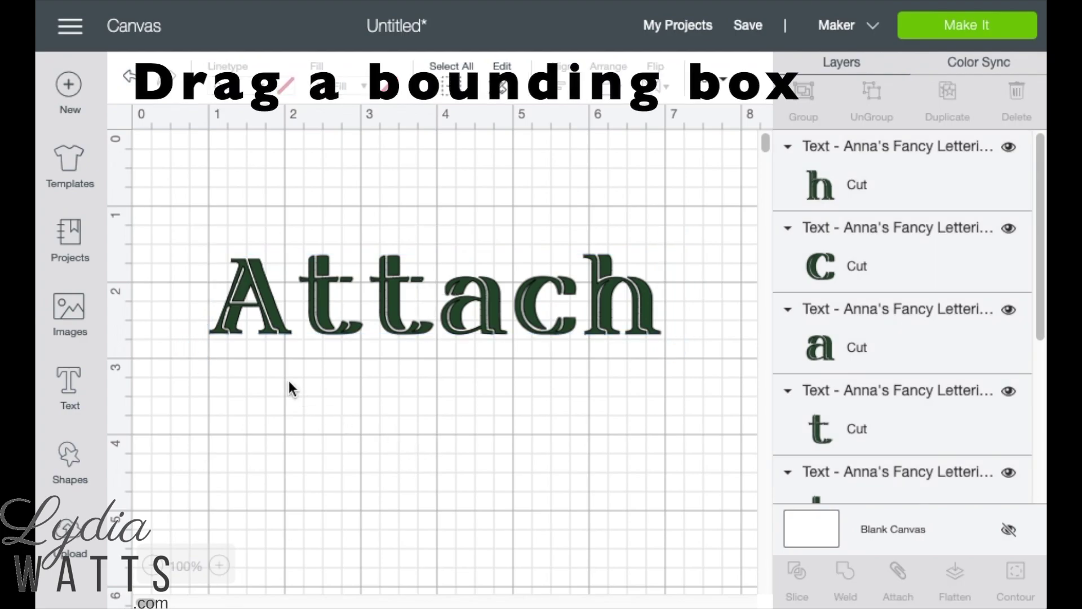
pyautogui.moveTo(180, 218); pyautogui.dragTo(686, 380)
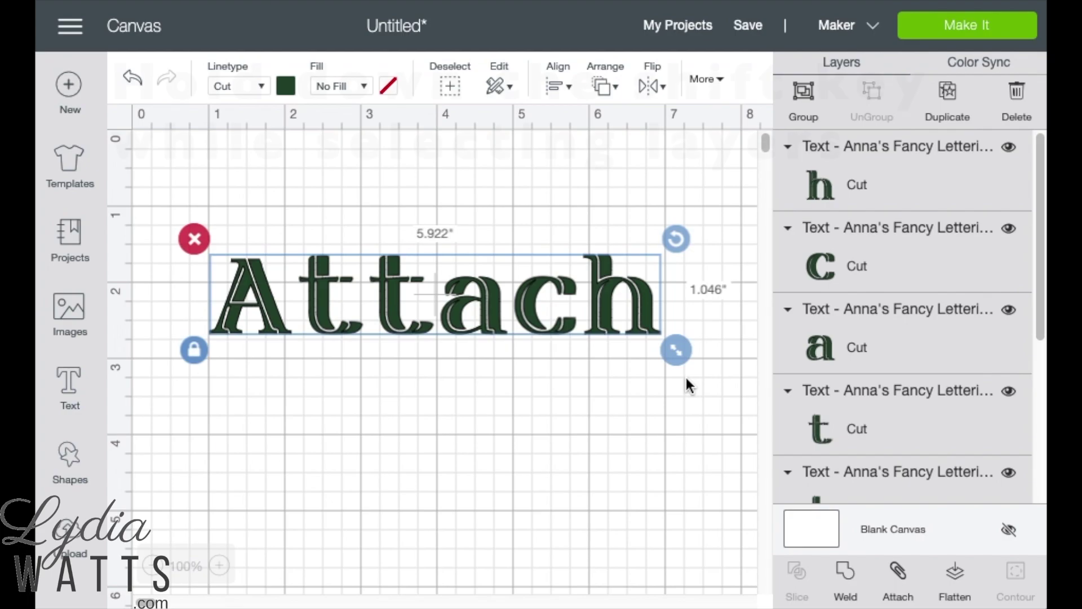
pyautogui.click(619, 396)
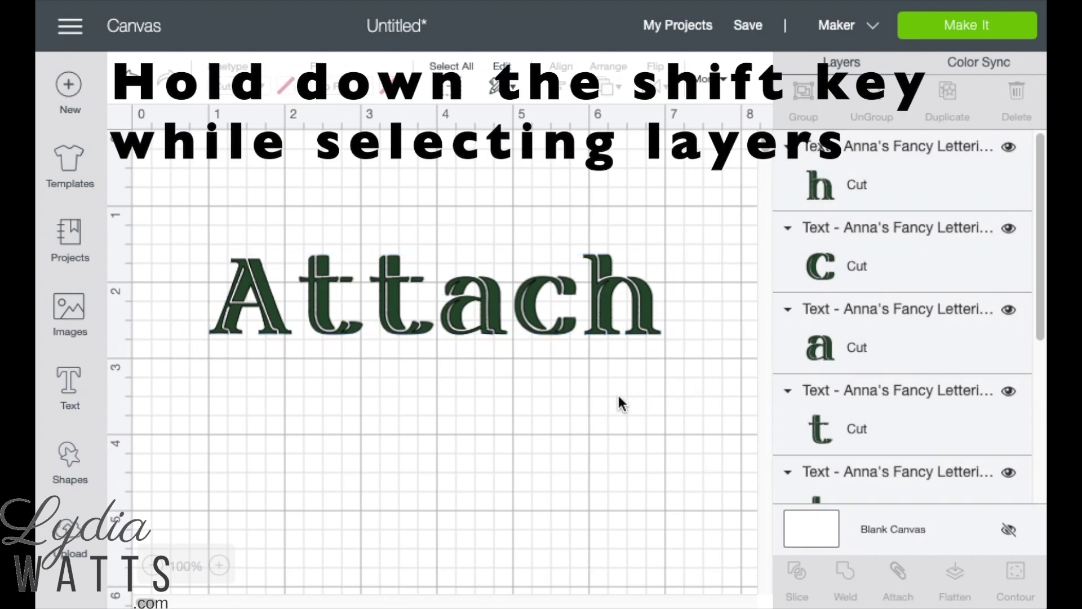
pyautogui.scroll(-5, 868, 332)
pyautogui.scroll(5, 879, 270)
# Step: Attach the h, c, a, t, t and A letter layers together and preview them on the mat
pyautogui.click(857, 193)
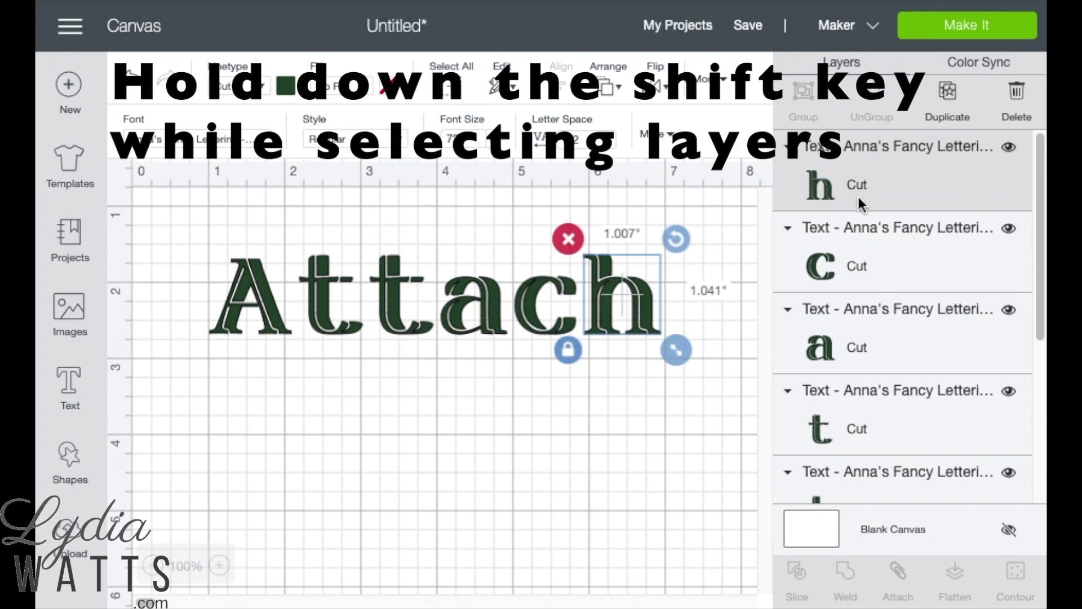
pyautogui.keyDown('shift'); pyautogui.click(862, 250); pyautogui.keyUp('shift')
pyautogui.keyDown('shift'); pyautogui.click(851, 347); pyautogui.keyUp('shift')
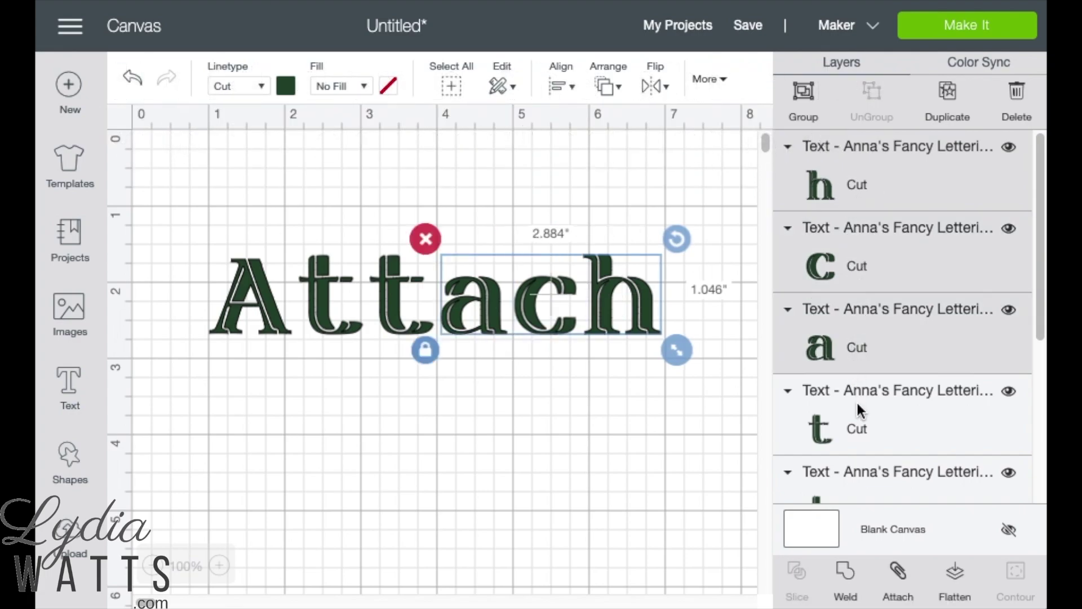
pyautogui.keyDown('shift'); pyautogui.click(857, 409); pyautogui.keyUp('shift')
pyautogui.scroll(-2, 858, 407)
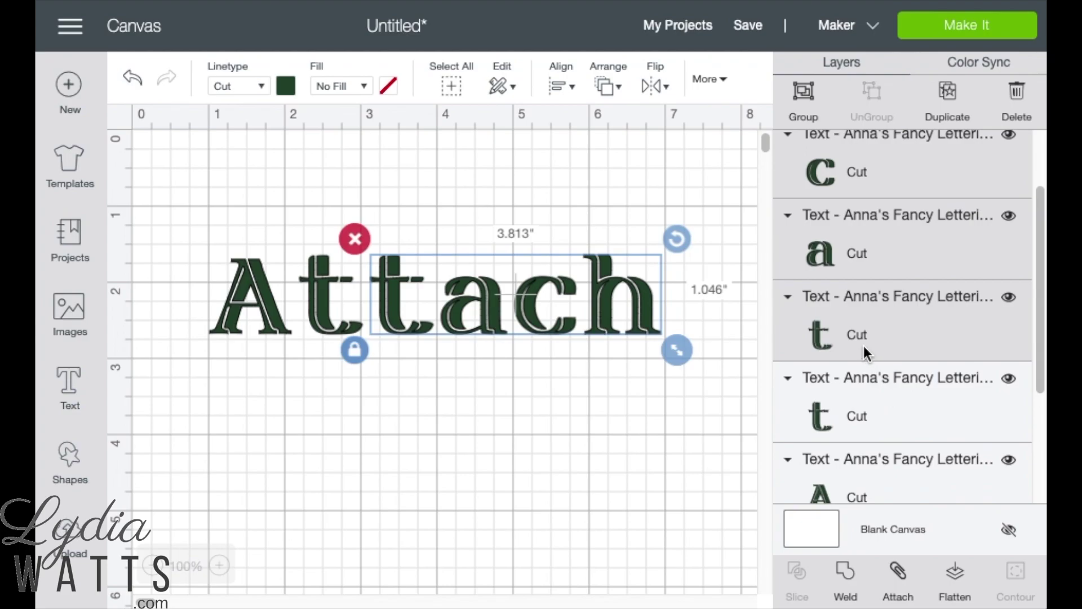
pyautogui.scroll(-3, 865, 338)
pyautogui.keyDown('shift'); pyautogui.click(861, 215); pyautogui.keyUp('shift')
pyautogui.keyDown('shift'); pyautogui.click(872, 292); pyautogui.keyUp('shift')
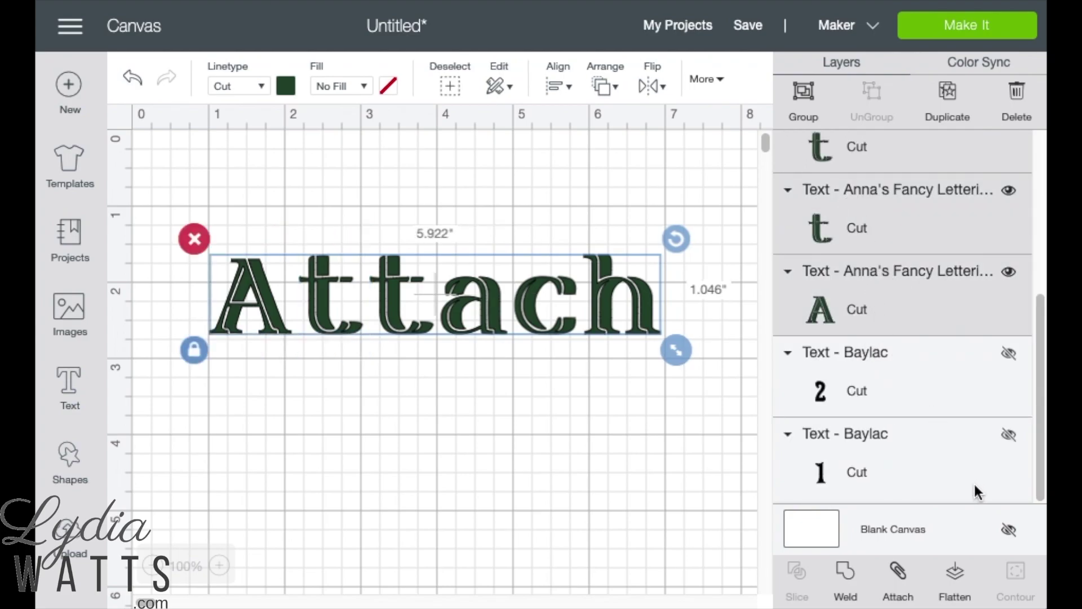
pyautogui.click(897, 585)
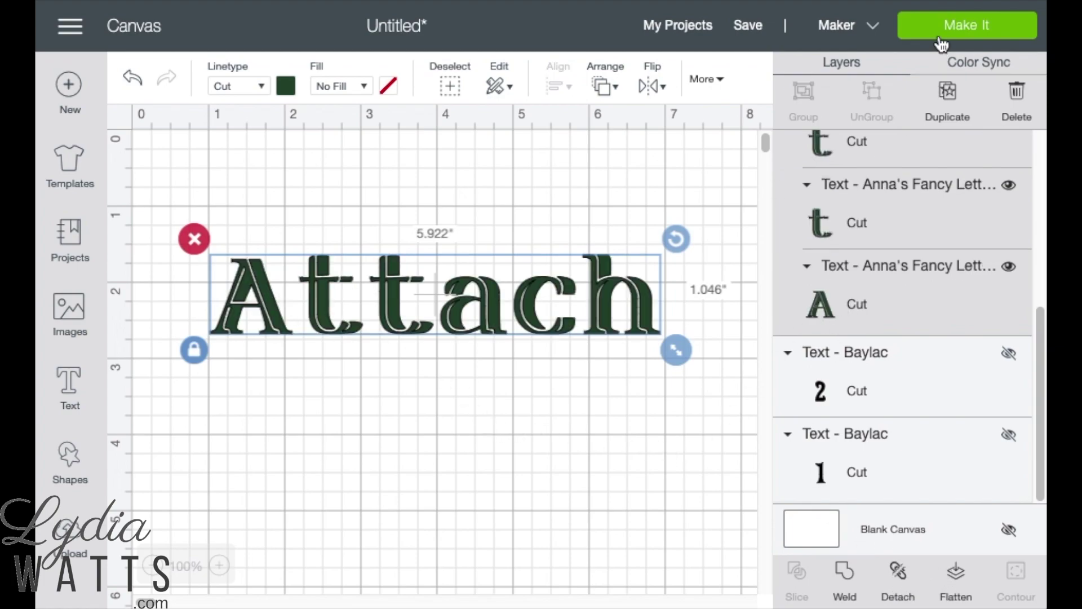
pyautogui.click(938, 35)
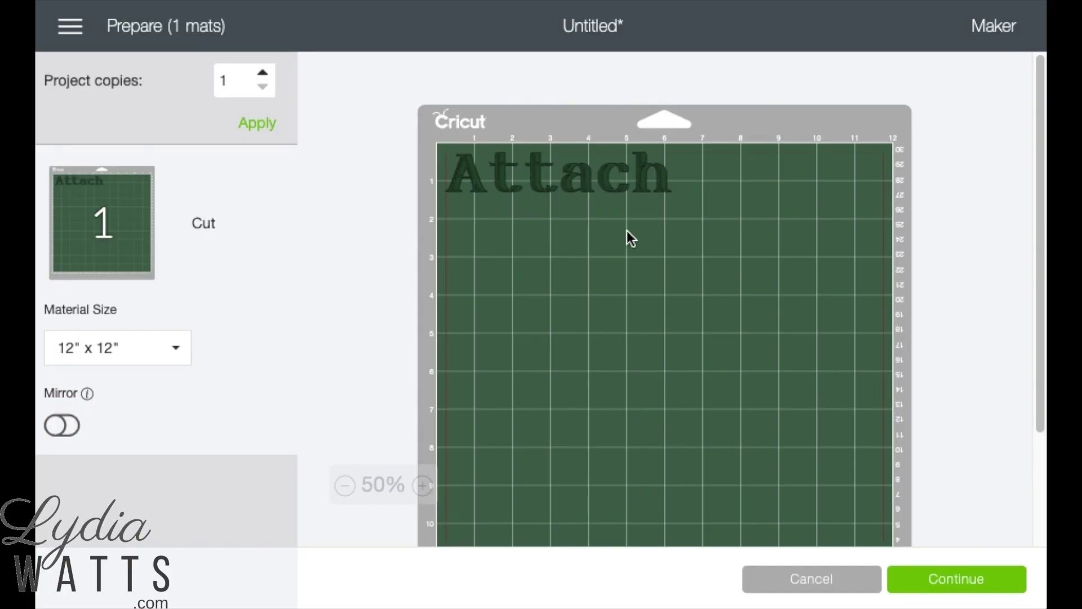
# Step: Leave the mat preview showing 'Attach' in order and return to the canvas
pyautogui.click(809, 586)
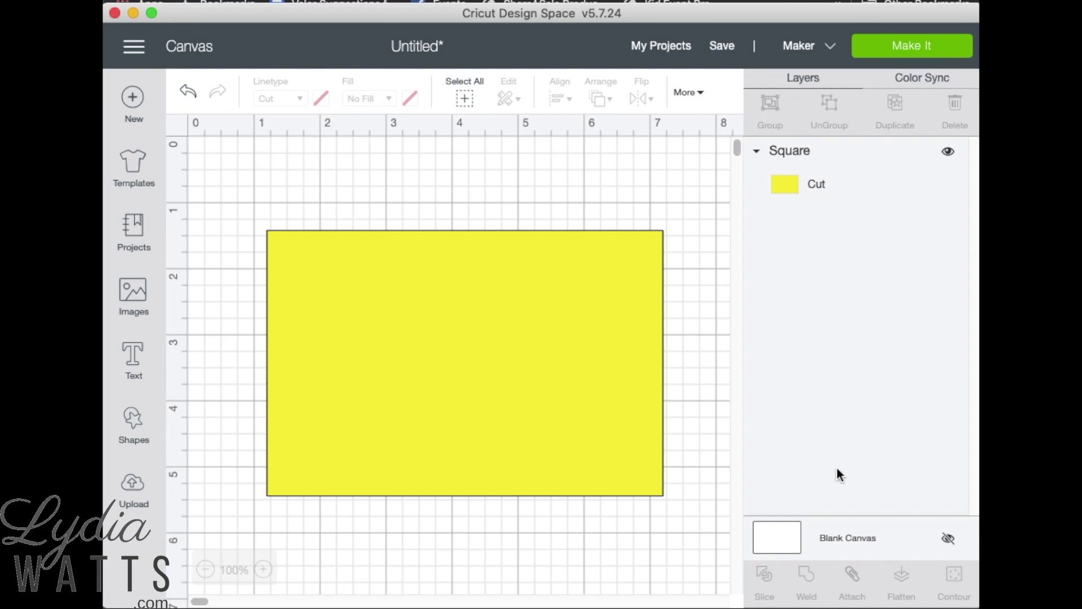
# Step: Add a Score Line from Shapes and move it toward the yellow card's middle
pyautogui.click(136, 437)
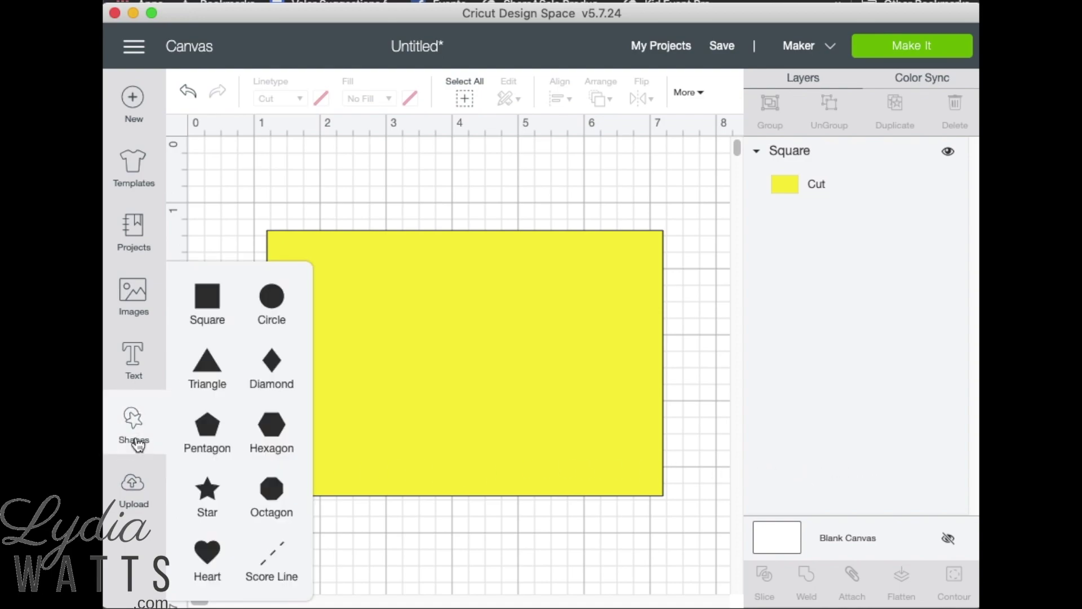
pyautogui.click(282, 549)
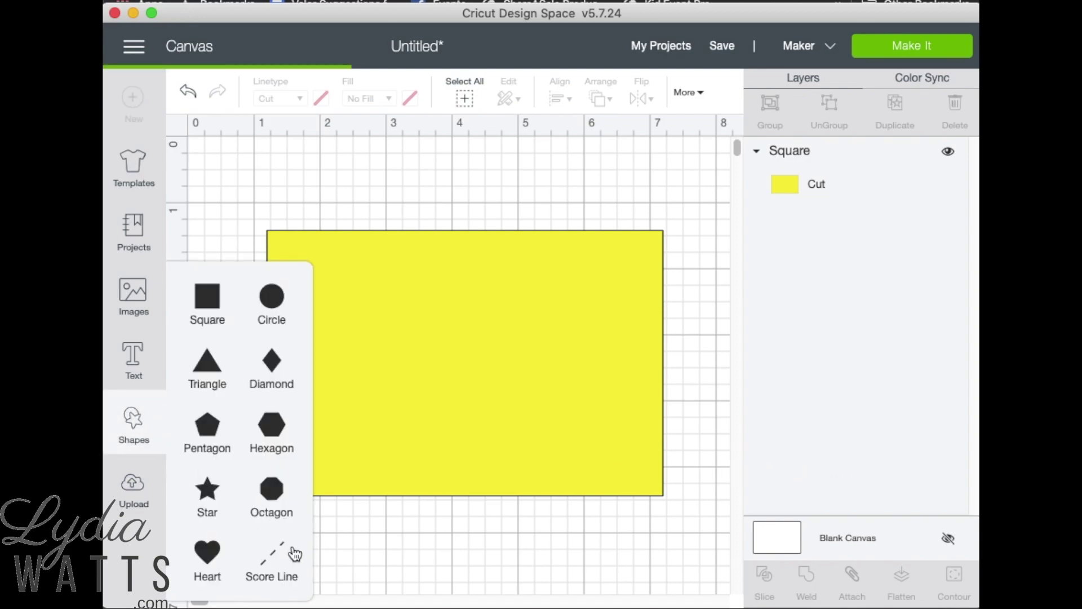
pyautogui.click(384, 452)
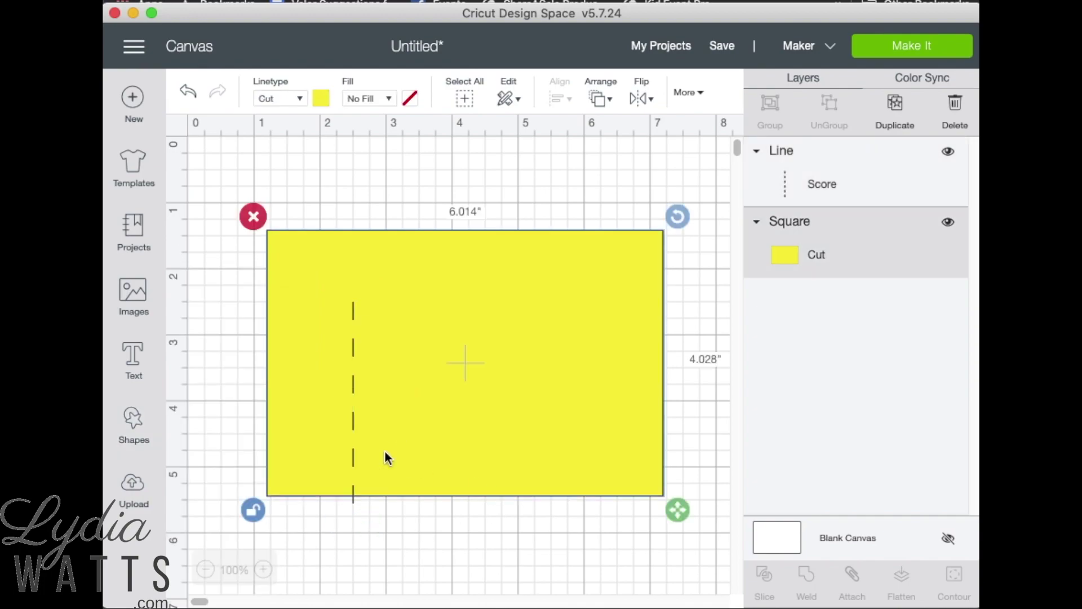
pyautogui.click(342, 455)
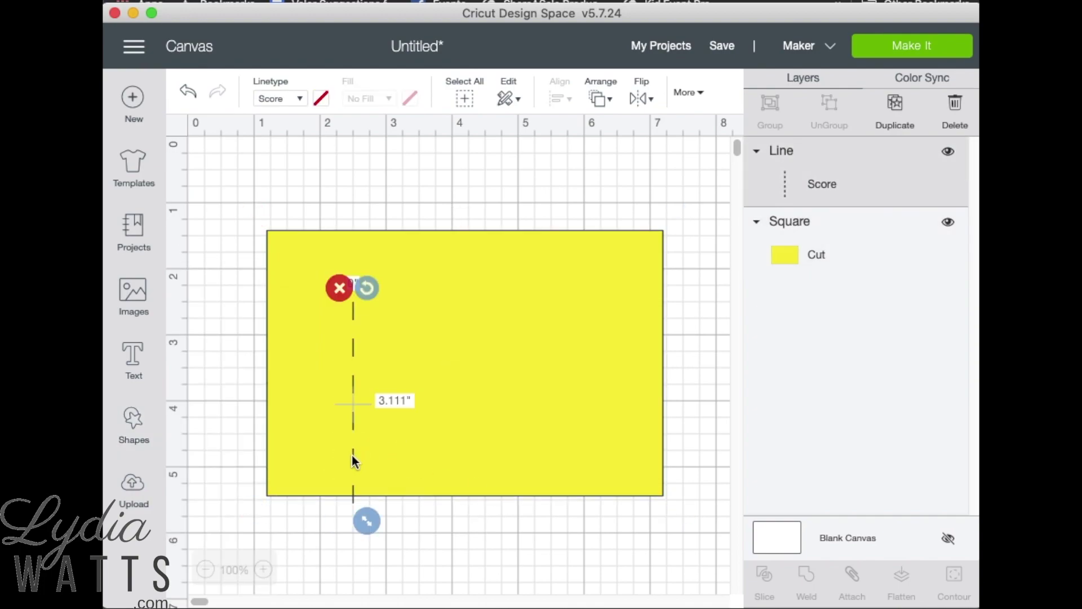
pyautogui.moveTo(353, 461); pyautogui.dragTo(437, 406)
pyautogui.moveTo(449, 236)
pyautogui.mouseDown()
pyautogui.moveTo(440, 239)
pyautogui.moveTo(452, 237)
pyautogui.mouseUp()
# Step: Lengthen and reposition the score line to span the card's full height
pyautogui.click(493, 360)
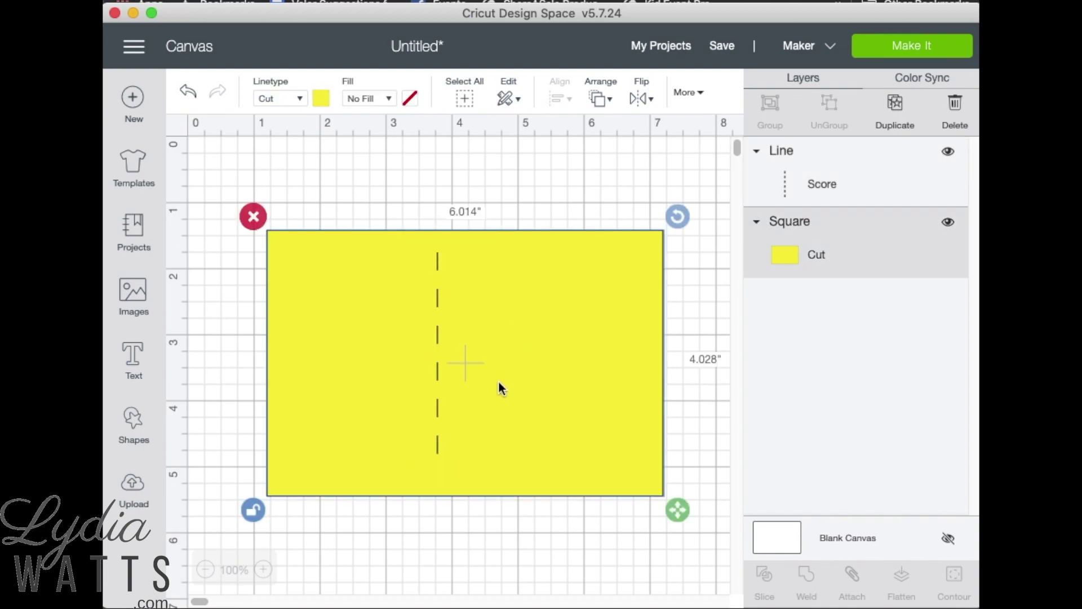
pyautogui.click(444, 408)
pyautogui.moveTo(449, 467); pyautogui.dragTo(453, 510)
pyautogui.click(398, 484)
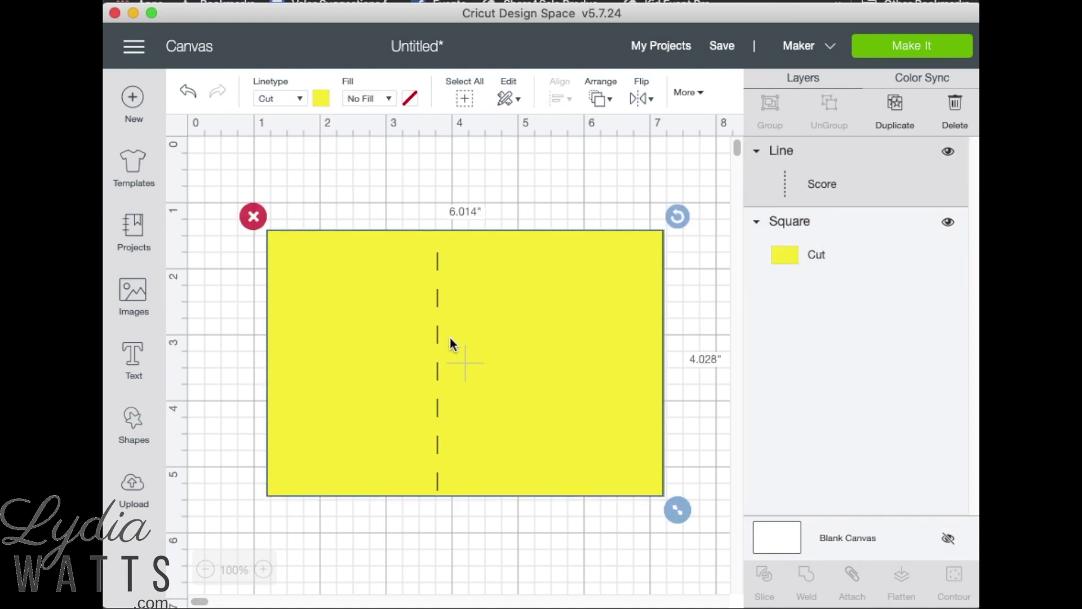
pyautogui.click(442, 250)
pyautogui.moveTo(442, 466); pyautogui.dragTo(440, 441)
pyautogui.moveTo(452, 494); pyautogui.dragTo(456, 505)
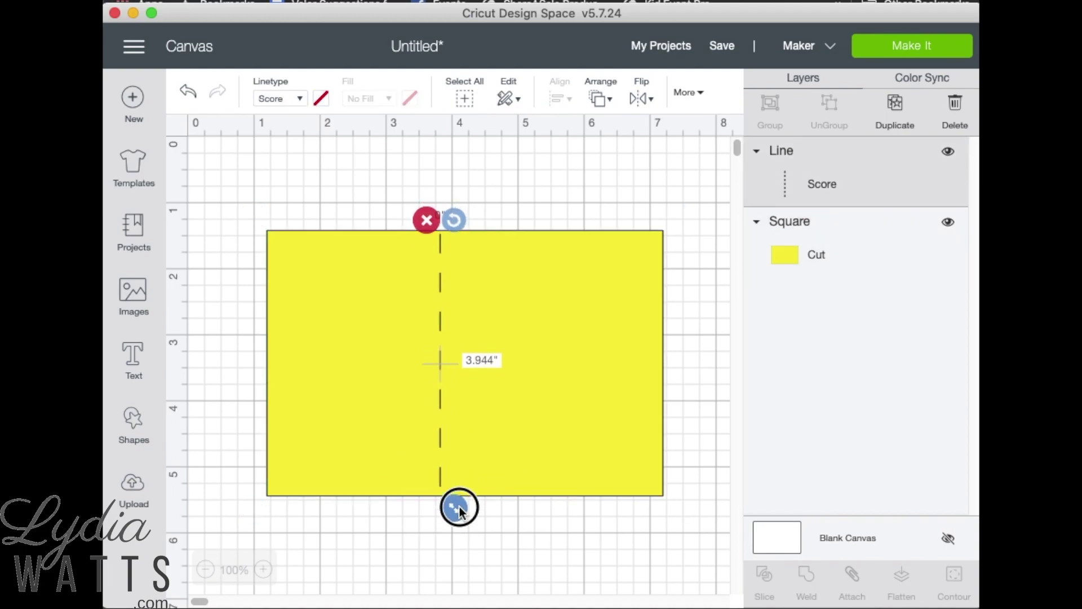
pyautogui.click(333, 470)
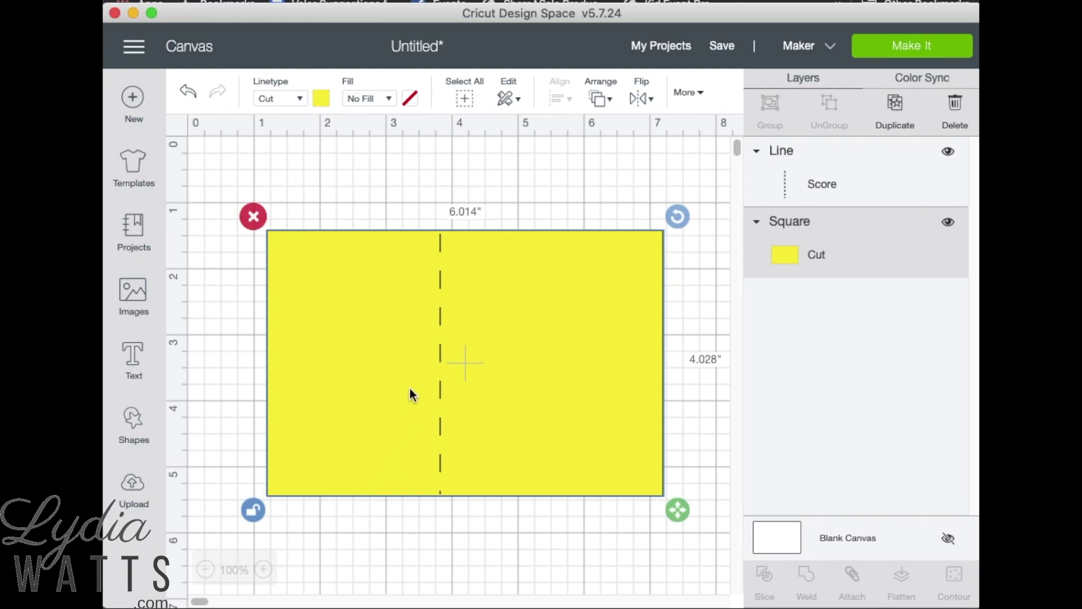
# Step: Align the card and score line with Center Horizontally, then attach them
pyautogui.moveTo(218, 186); pyautogui.dragTo(693, 502)
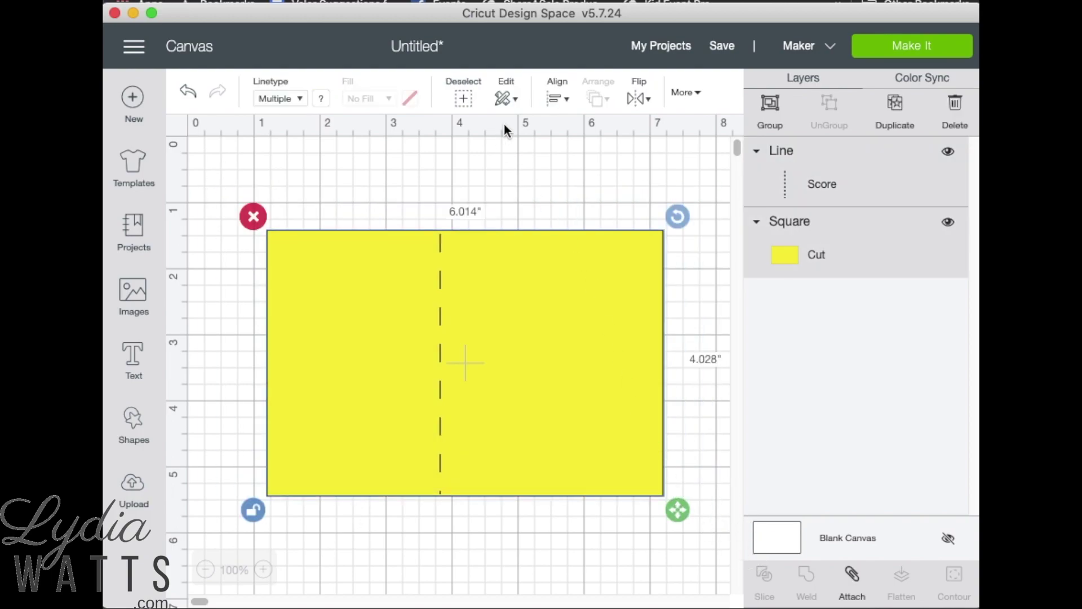
pyautogui.click(558, 98)
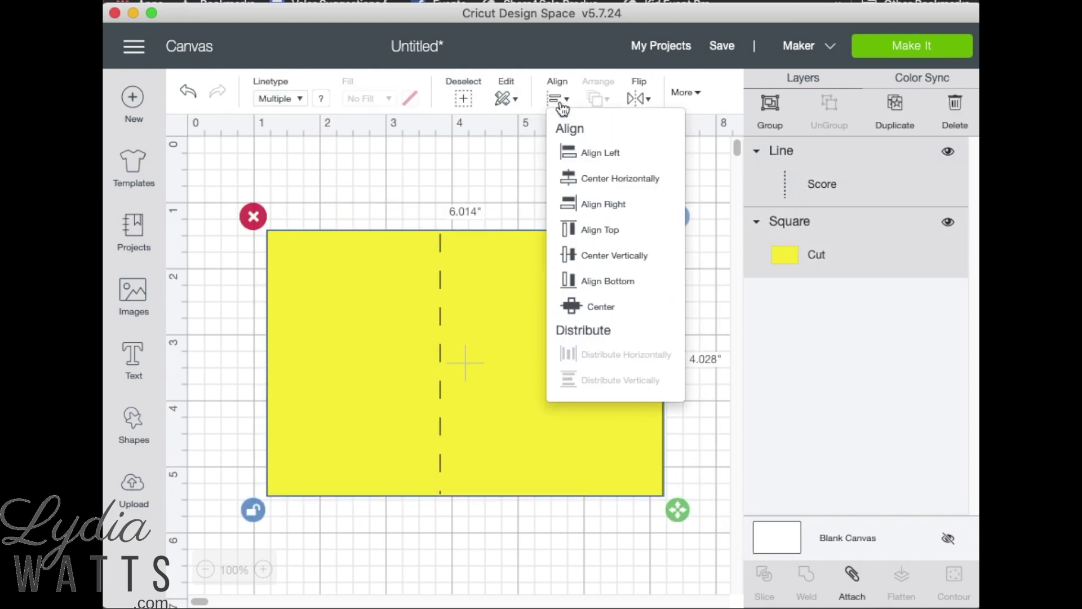
pyautogui.click(594, 181)
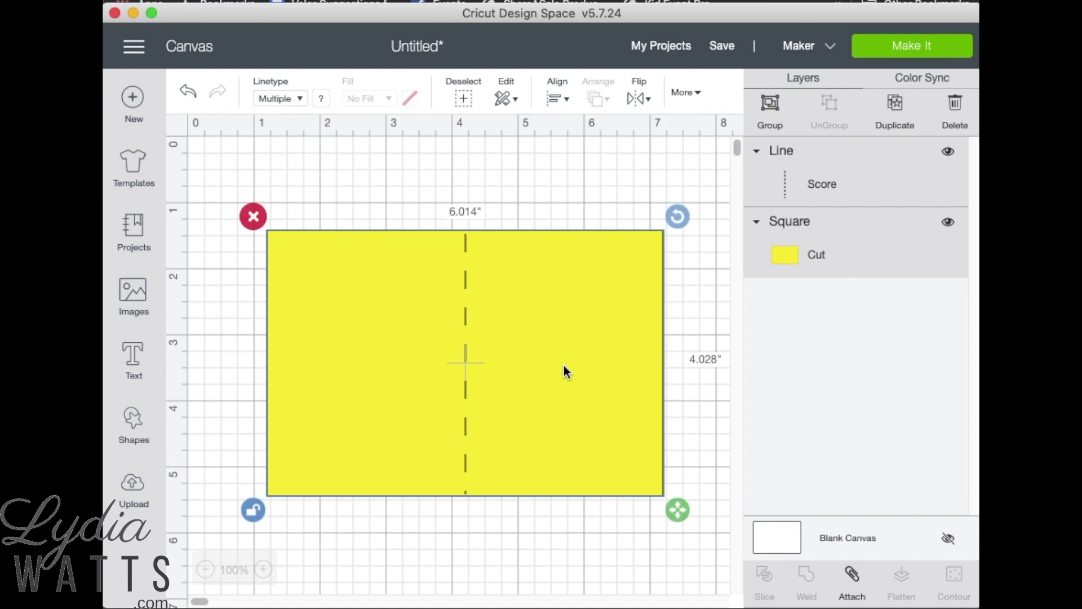
pyautogui.click(851, 575)
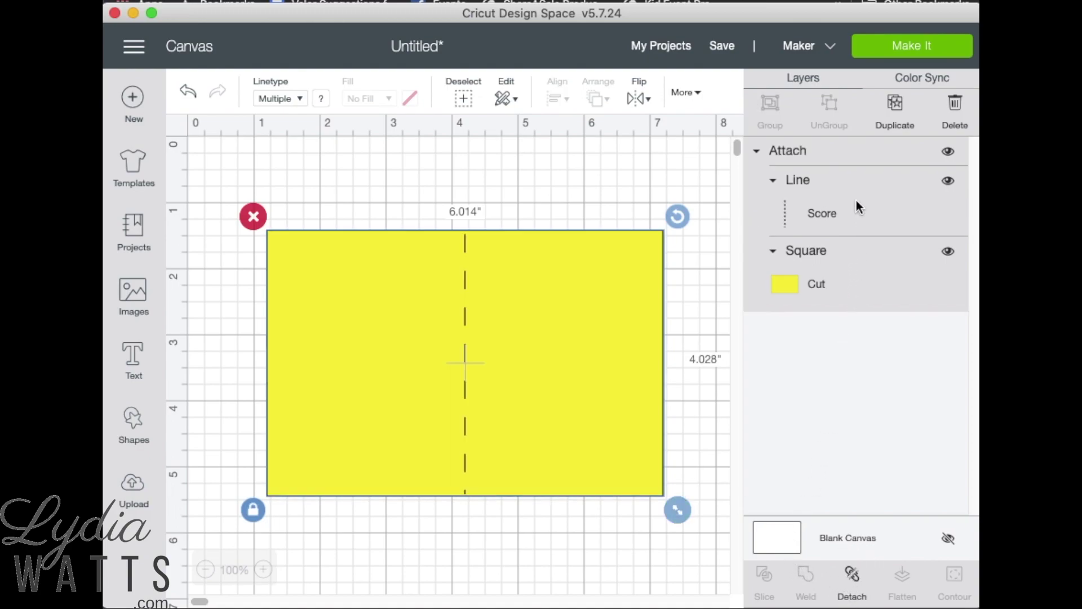
# Step: Preview the attached card on the mat, then detach the score line and preview again
pyautogui.click(887, 50)
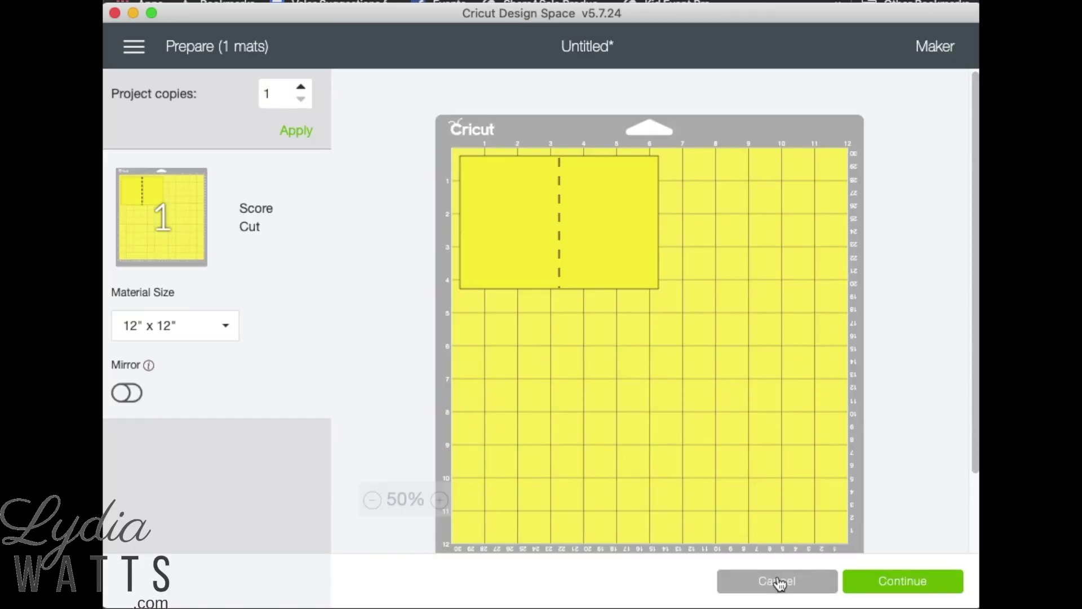
pyautogui.click(780, 583)
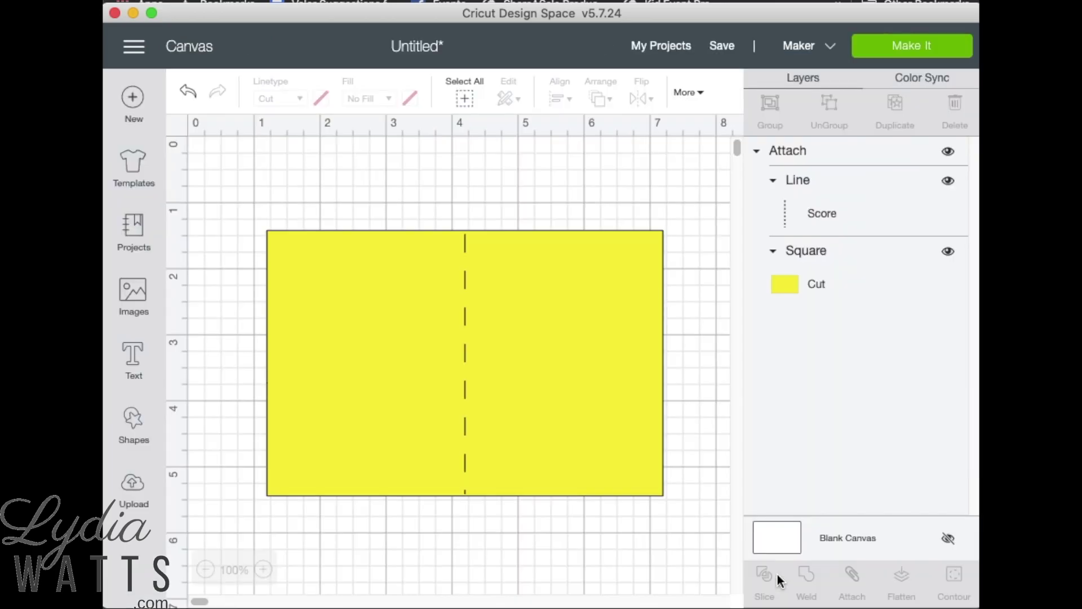
pyautogui.click(576, 444)
pyautogui.click(850, 572)
pyautogui.click(859, 51)
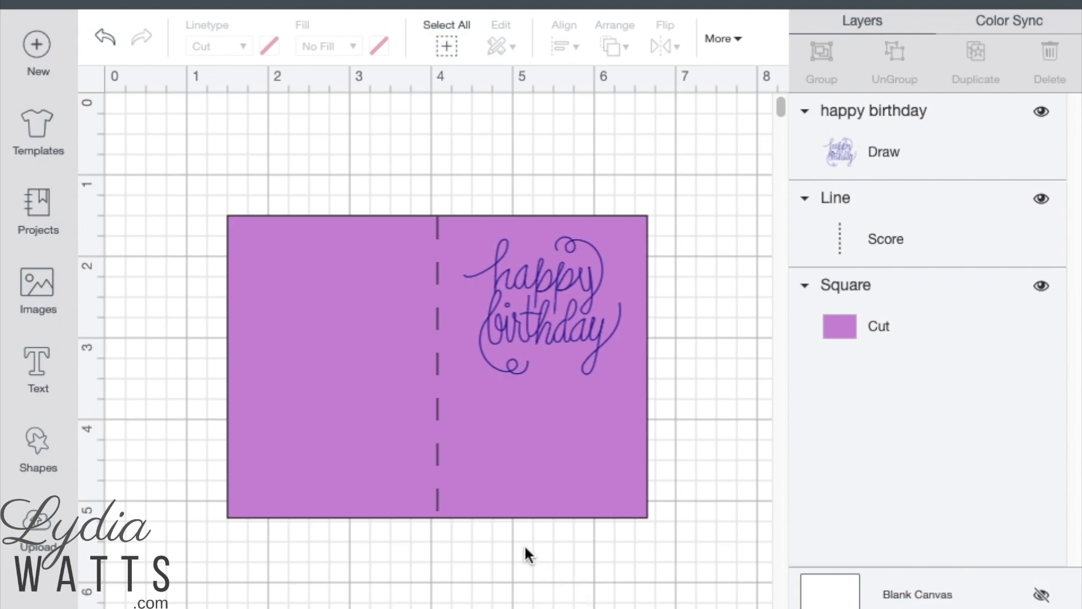
# Step: Attach the purple card, score line and 'happy birthday' writing, then preview the 12" x 12" mat
pyautogui.moveTo(225, 190); pyautogui.dragTo(664, 564)
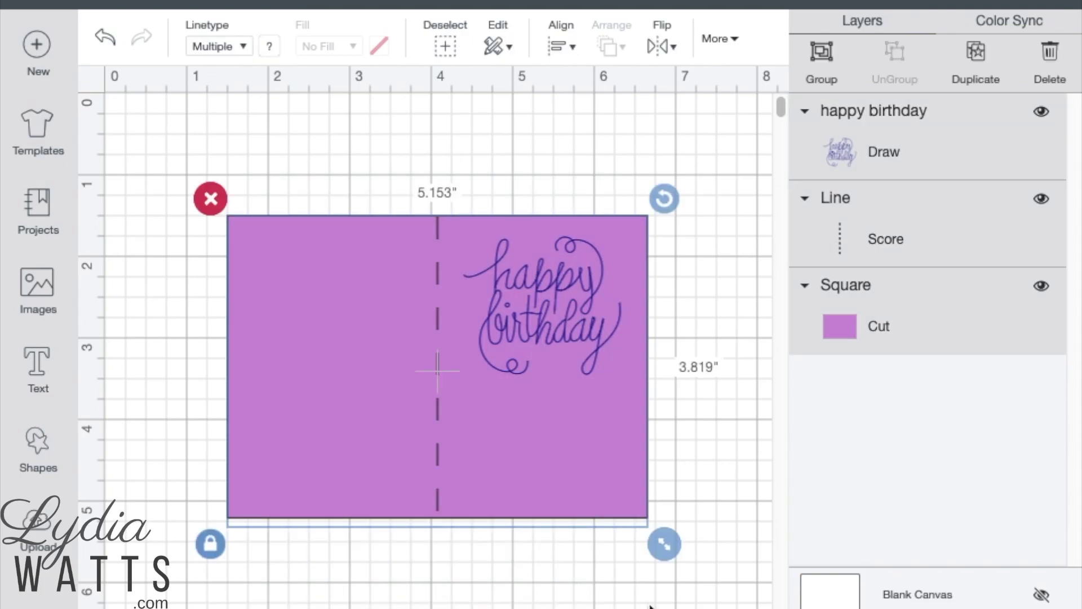
pyautogui.click(916, 605)
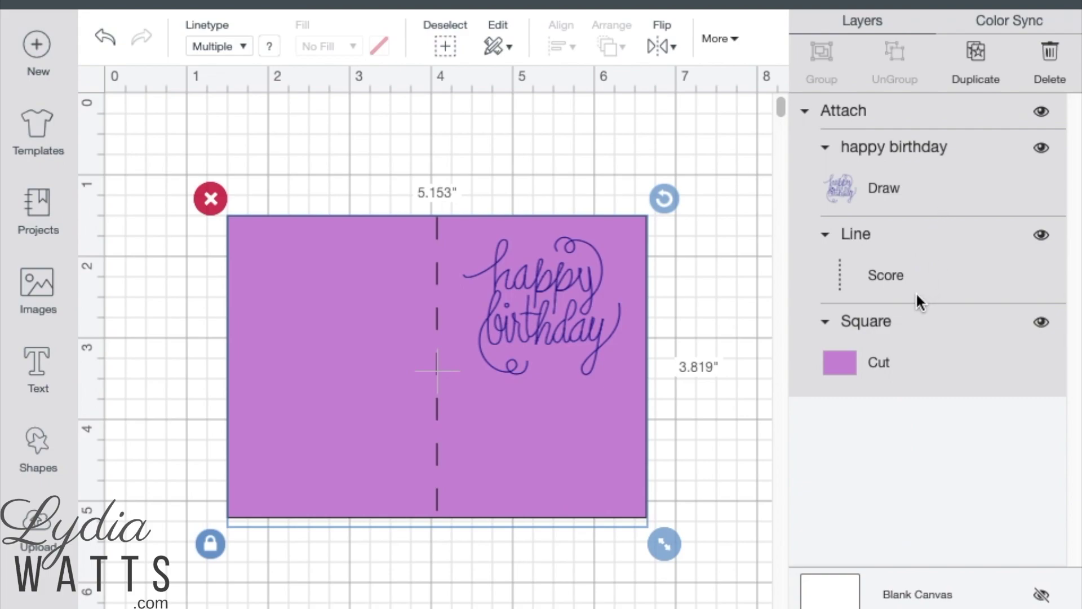
pyautogui.click(953, 7)
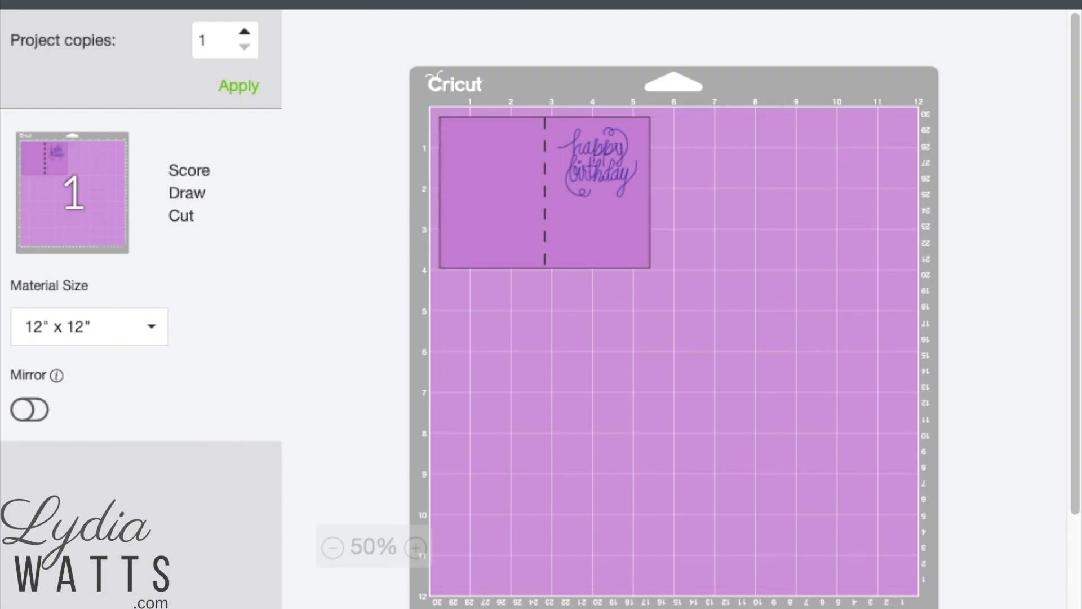
# Step: Continue to the machine step and choose Medium Cardstock – 80 lb (216 gsm) as the material
pyautogui.click(1000, 606)
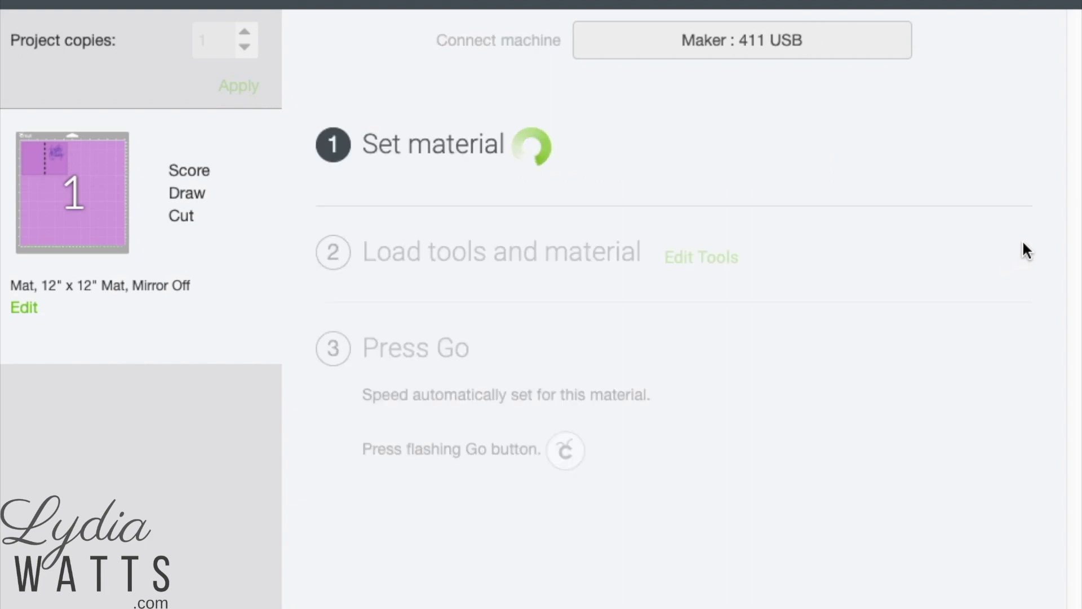
pyautogui.click(1029, 248)
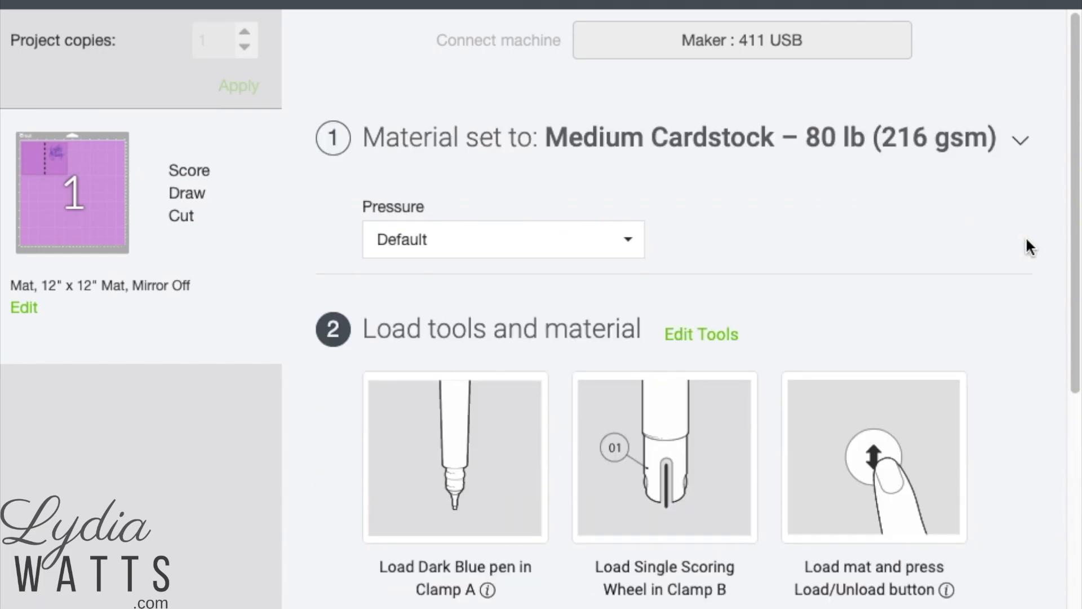